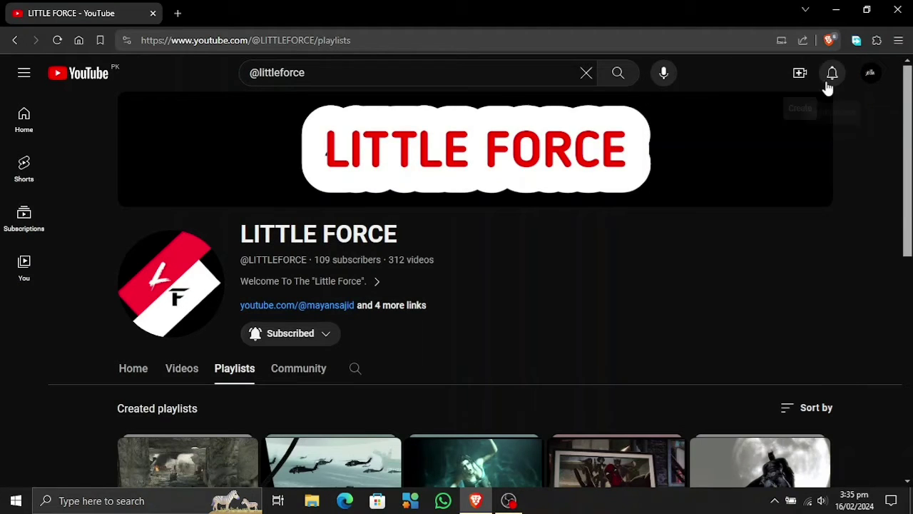
Glance at the account options, then scroll down the page to the GTA 5 playlist.
click(868, 76)
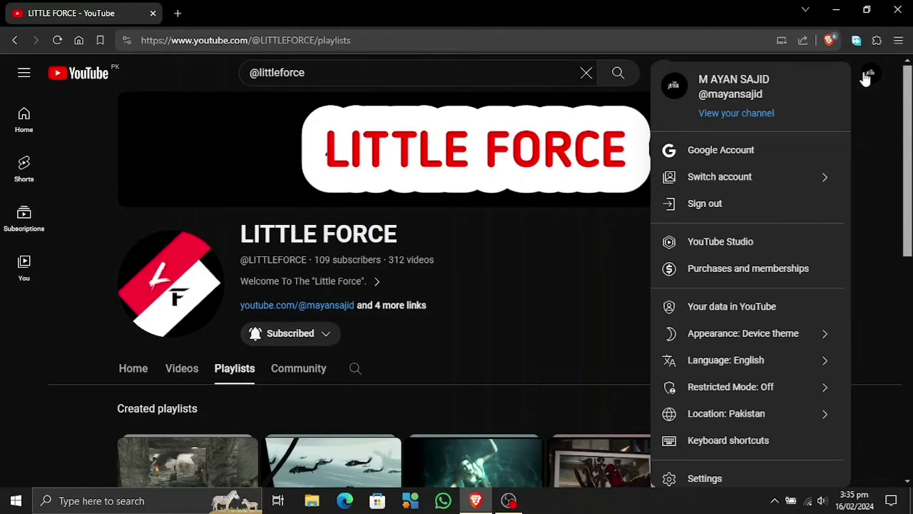
click(532, 309)
scroll(487, 306, down, 3)
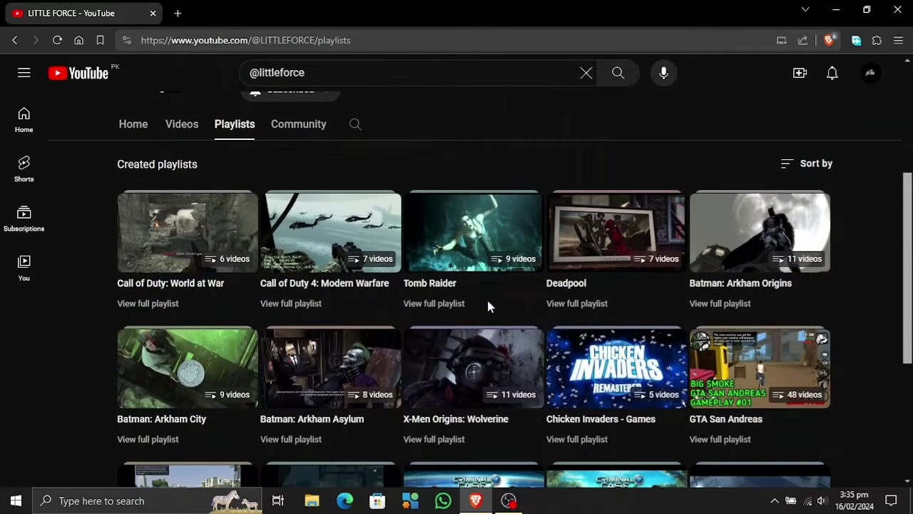
scroll(274, 294, down, 3)
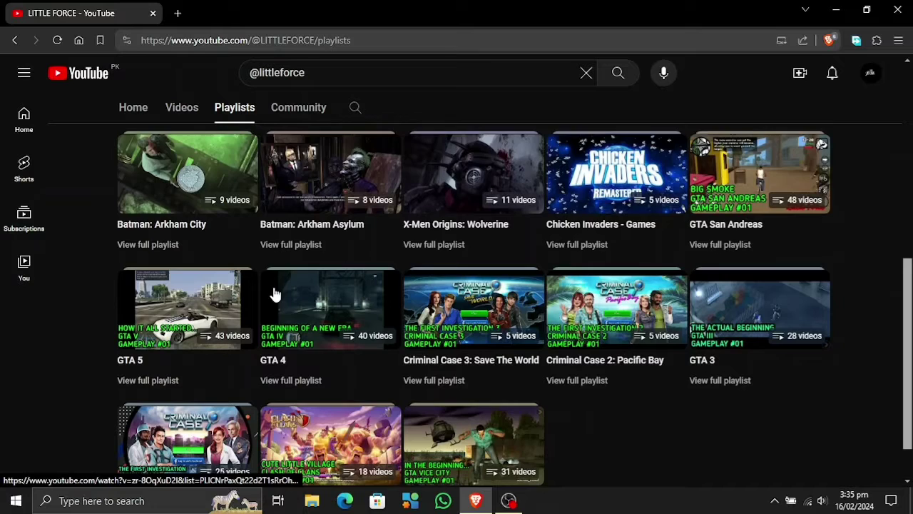
scroll(275, 294, down, 1)
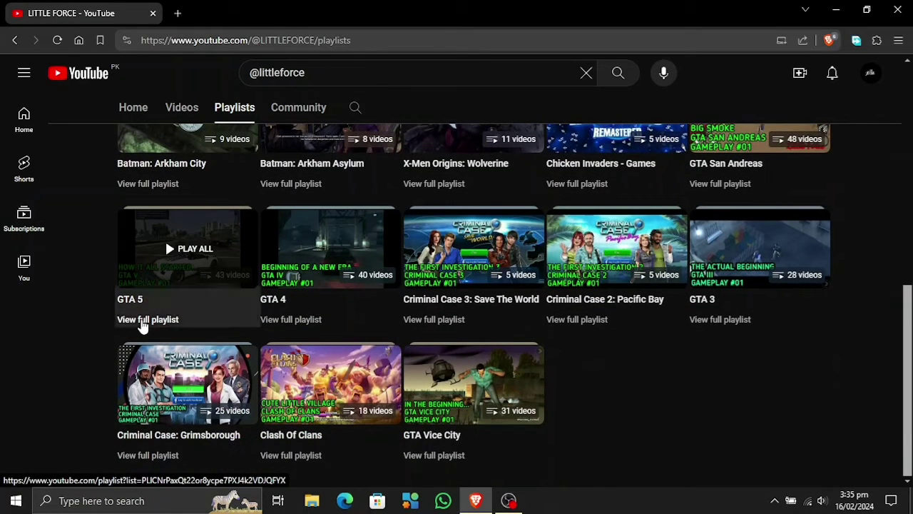
Open the full GTA 5 playlist, check its extra options, and browse its 43 videos.
click(142, 322)
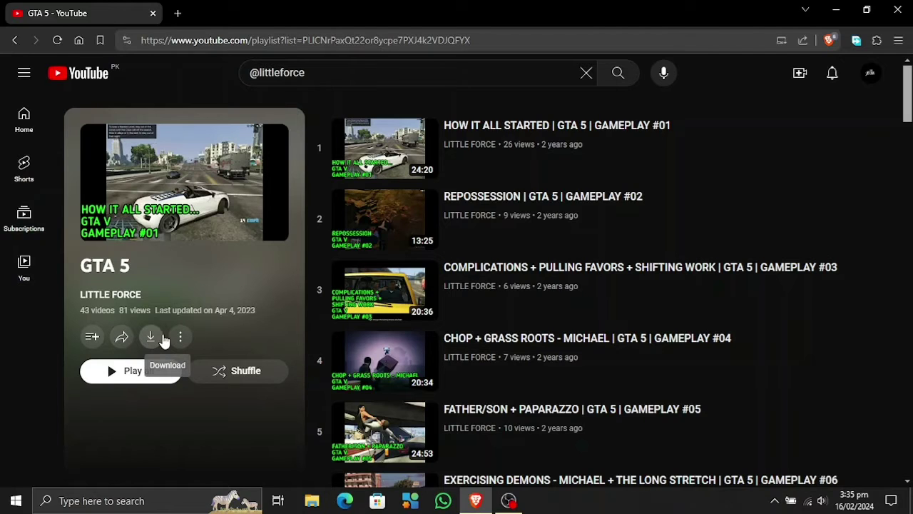
click(181, 339)
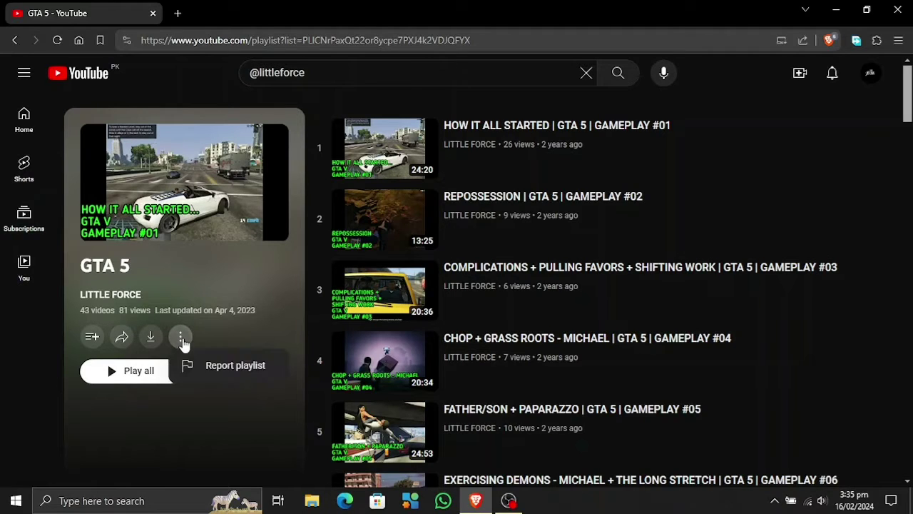
click(181, 340)
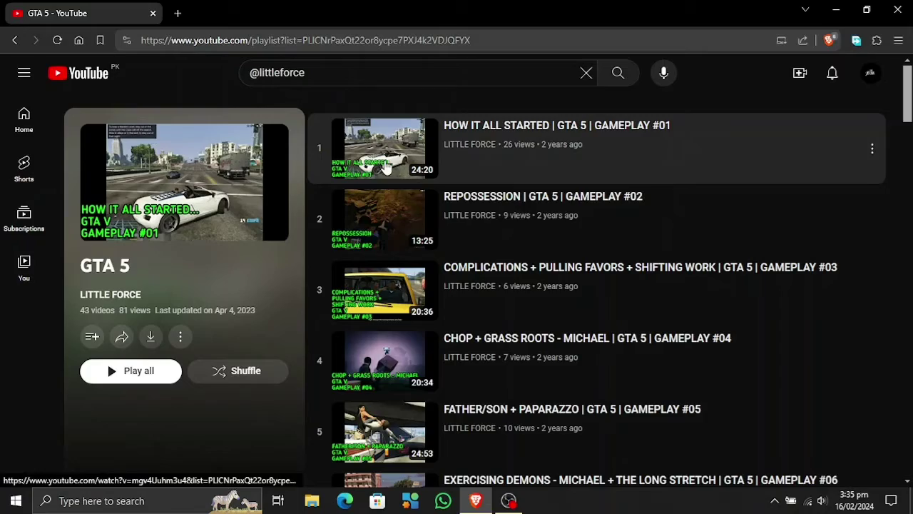
scroll(424, 310, down, 7)
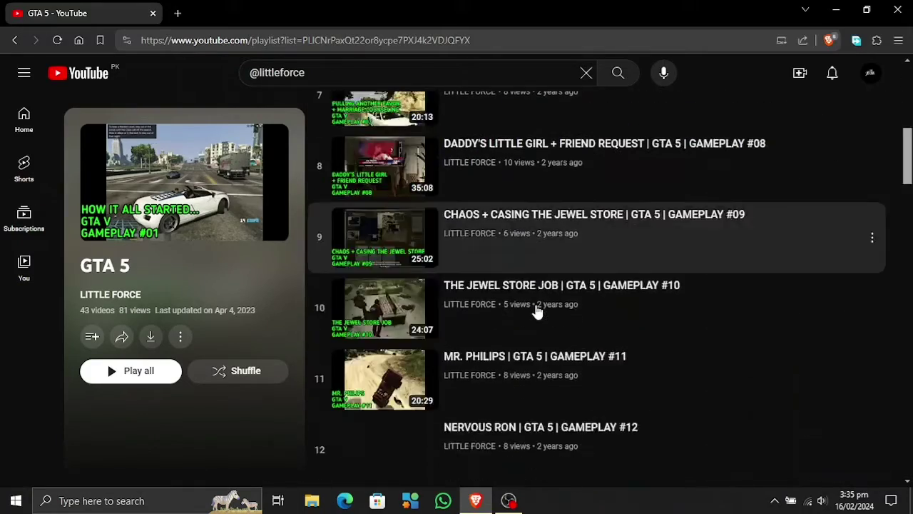
scroll(538, 311, down, 20)
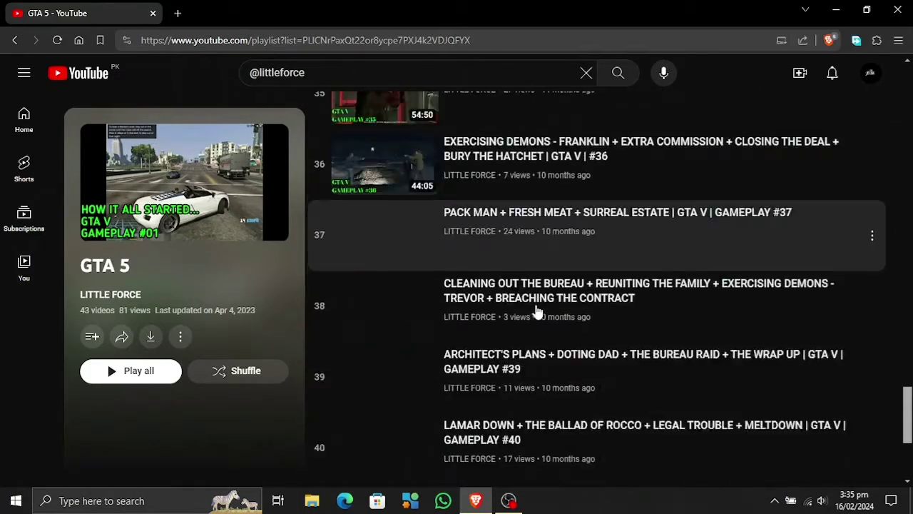
scroll(538, 311, down, 4)
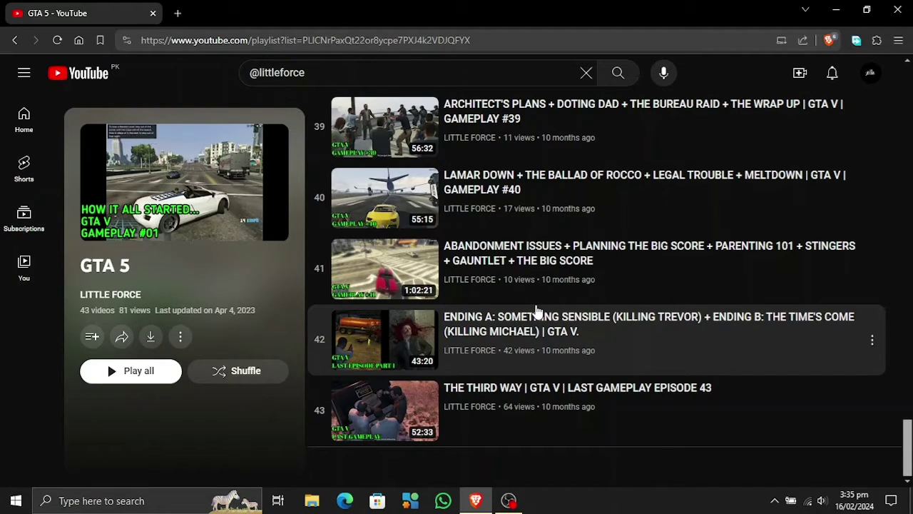
scroll(538, 311, up, 20)
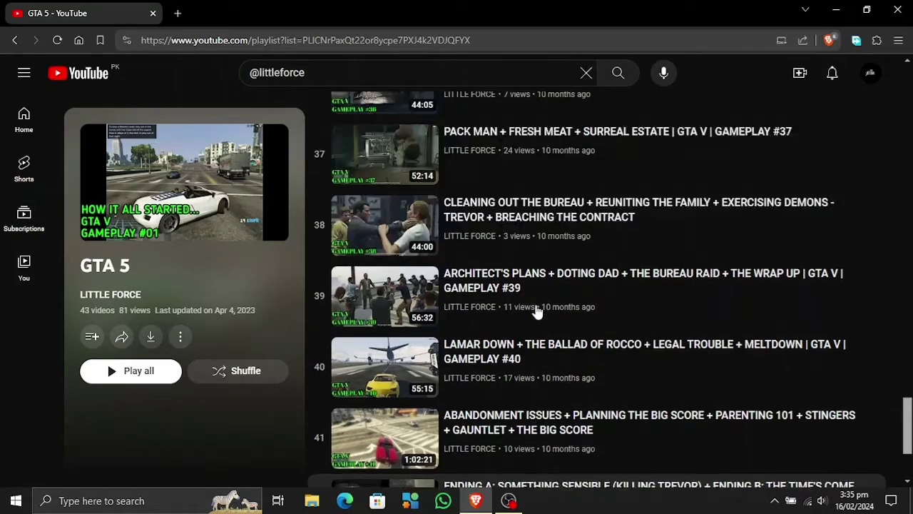
scroll(538, 311, up, 12)
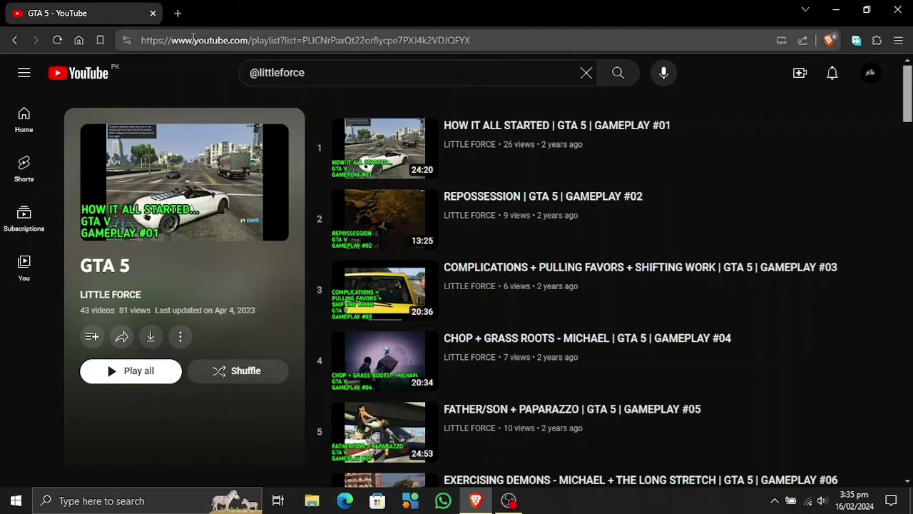
Replace www with music in the playlist URL to load it on music.youtube.com.
click(192, 40)
click(190, 41)
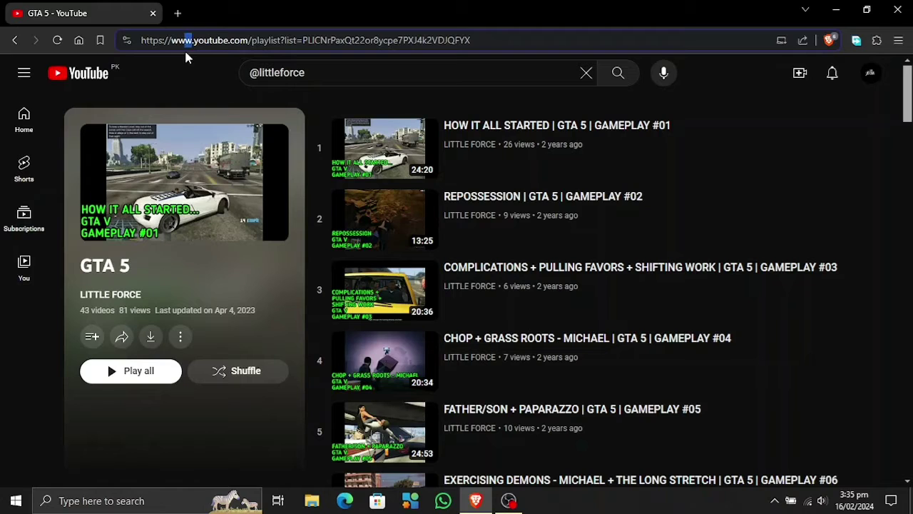
text(mu)
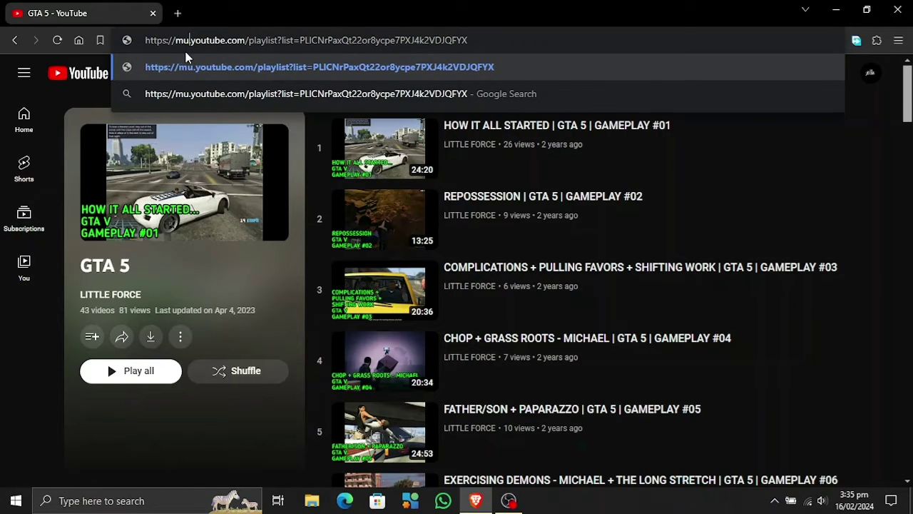
text(sic)
key(Return)
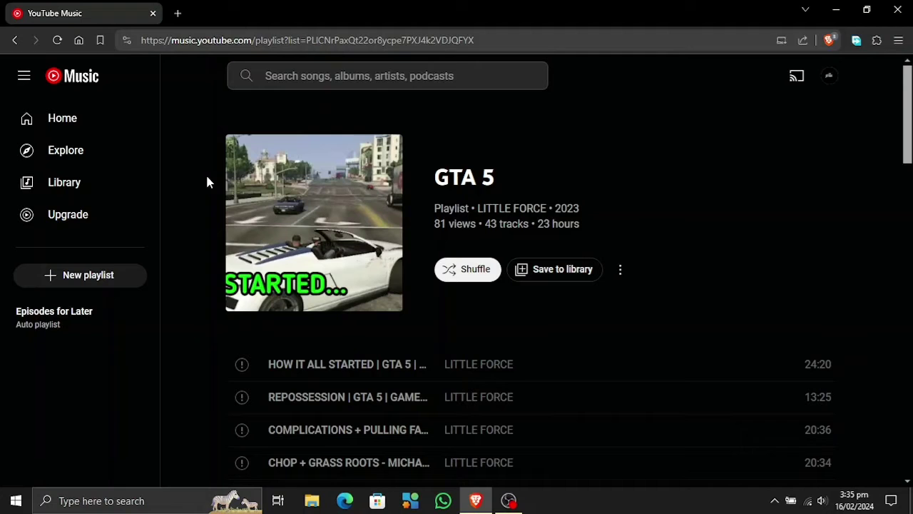
Scroll through the GTA 5 playlist's 43 tracks and return to the top.
scroll(255, 198, down, 6)
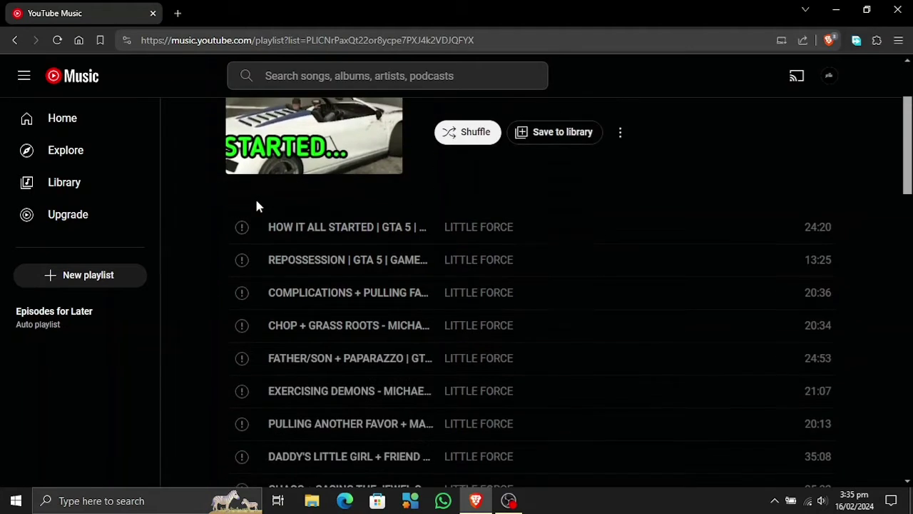
scroll(257, 204, down, 12)
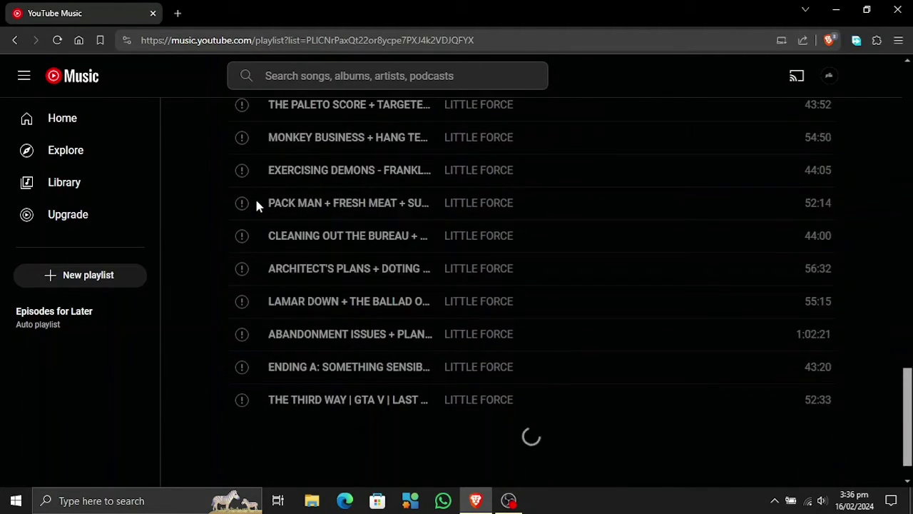
scroll(257, 204, up, 20)
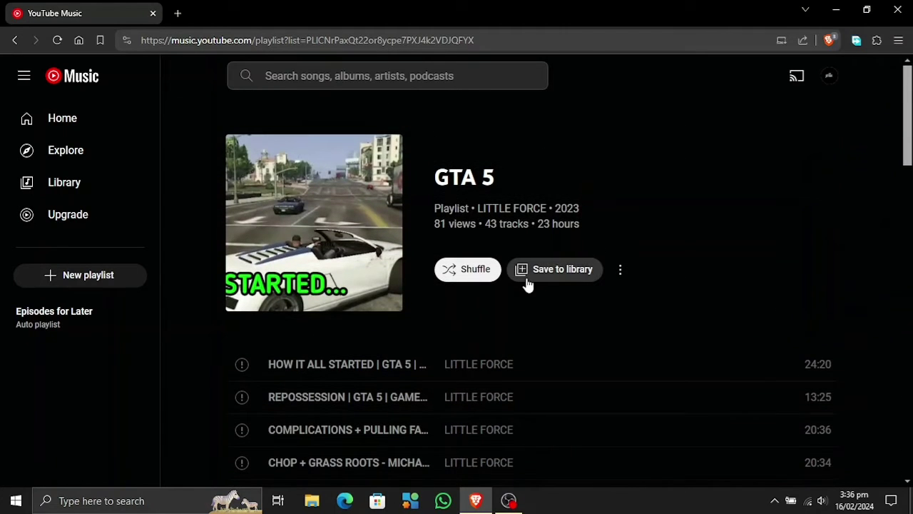
Save the GTA 5 tracks into a new playlist titled 'GTA V EPISODES IN CUSTOM ORDER'.
click(620, 271)
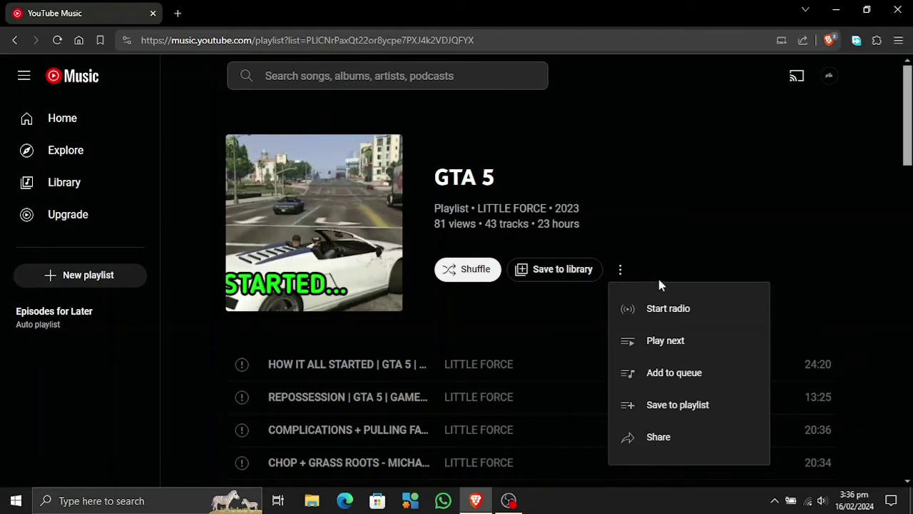
click(662, 406)
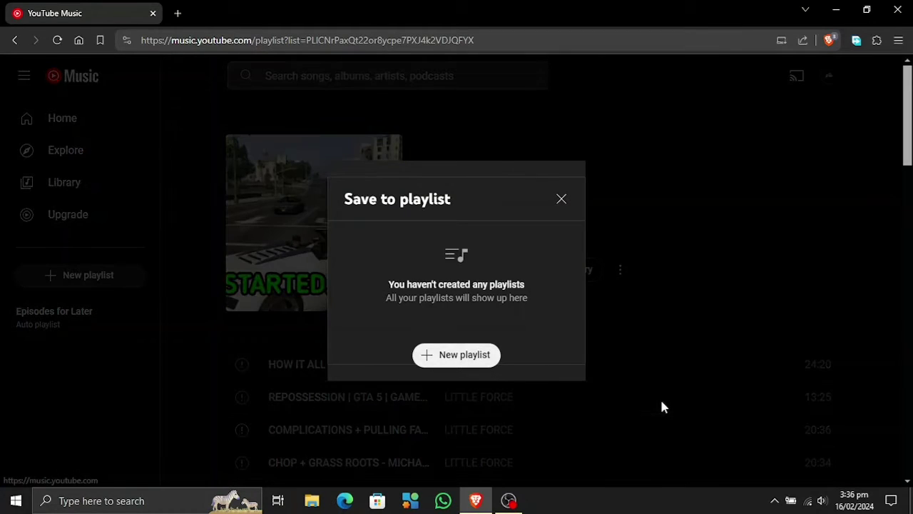
click(468, 363)
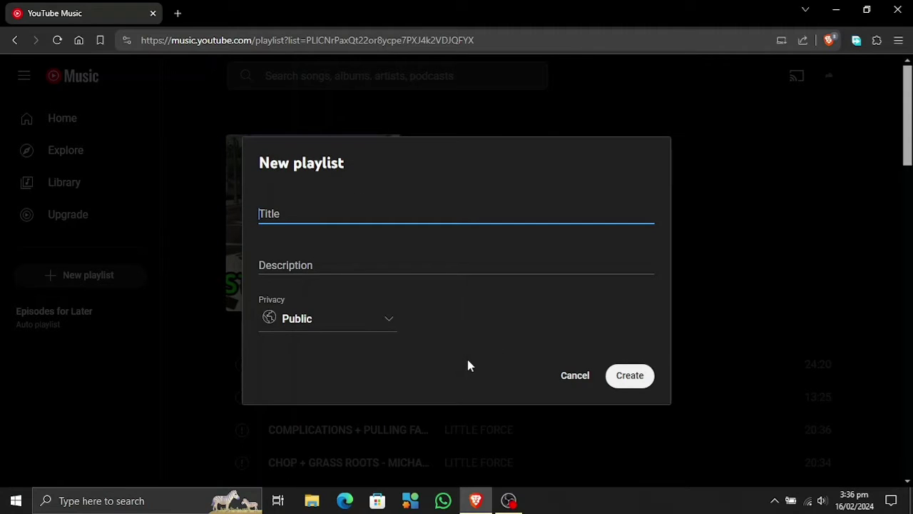
text(GTA V EPISODES IN CUSTOM ORDER)
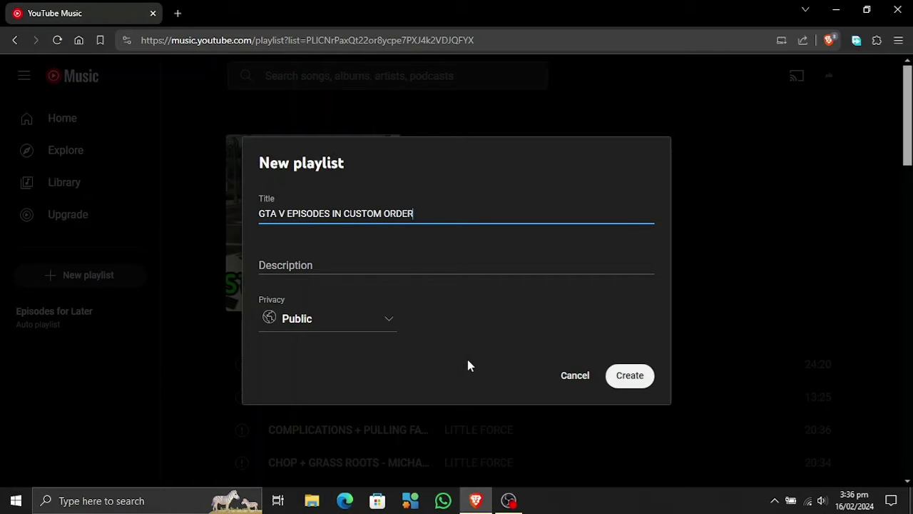
click(615, 380)
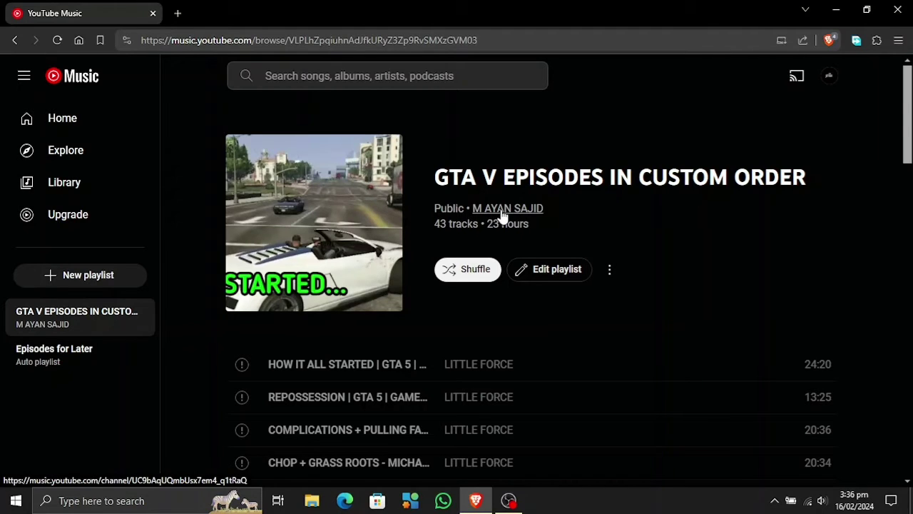
scroll(547, 221, down, 1)
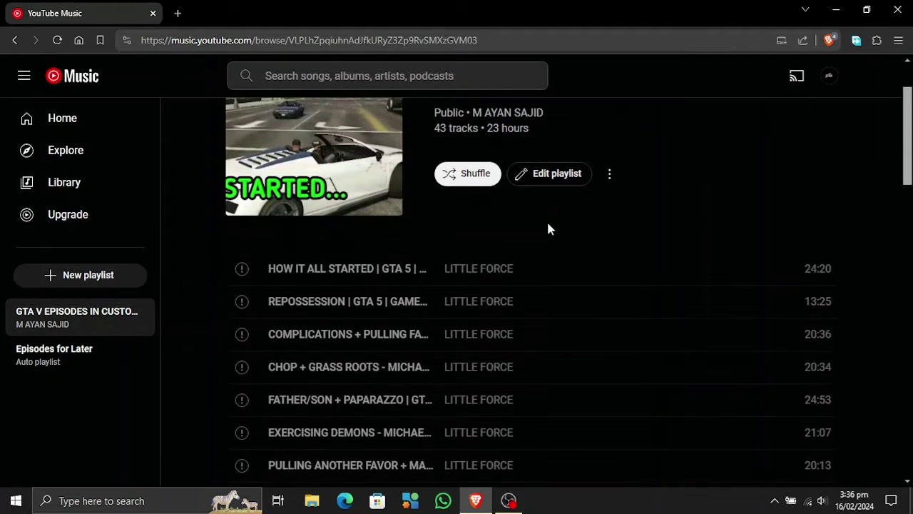
click(614, 176)
click(612, 176)
scroll(534, 239, down, 7)
scroll(537, 248, up, 8)
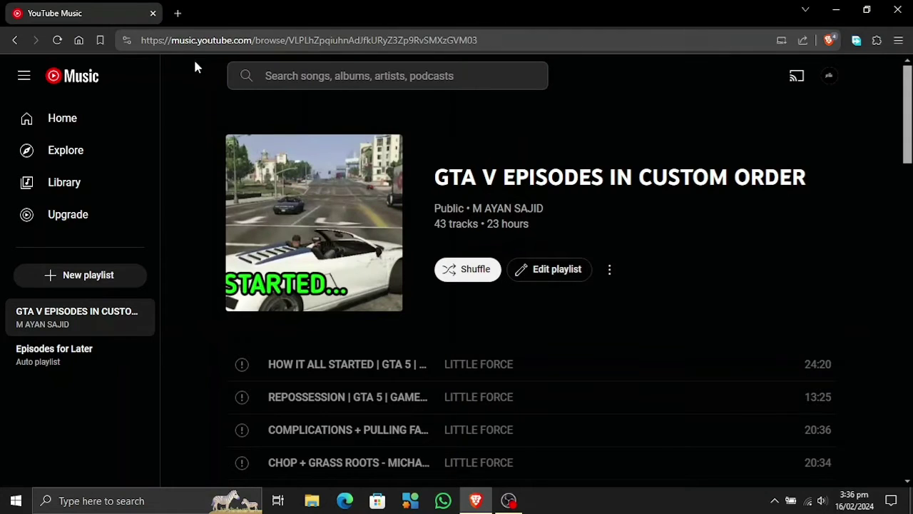
Leave YouTube Music by going to its home page, then enter youtube.com as the address.
click(95, 77)
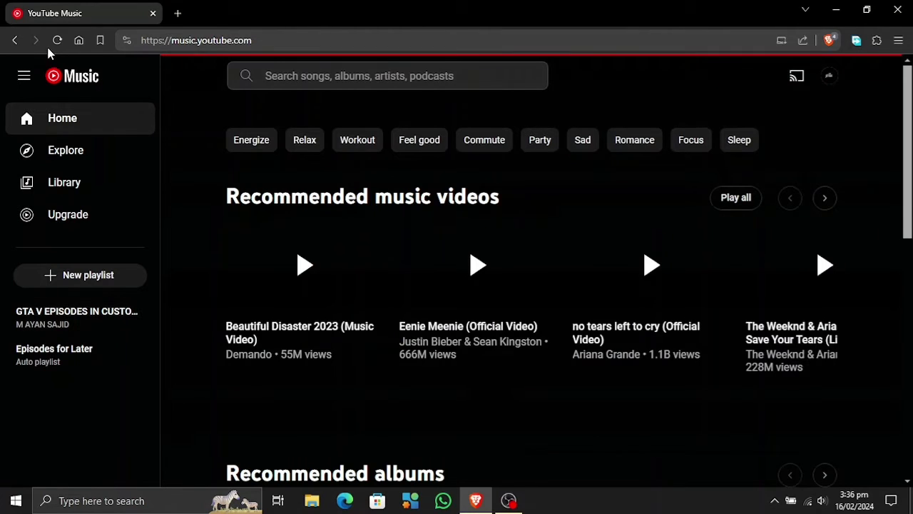
click(250, 40)
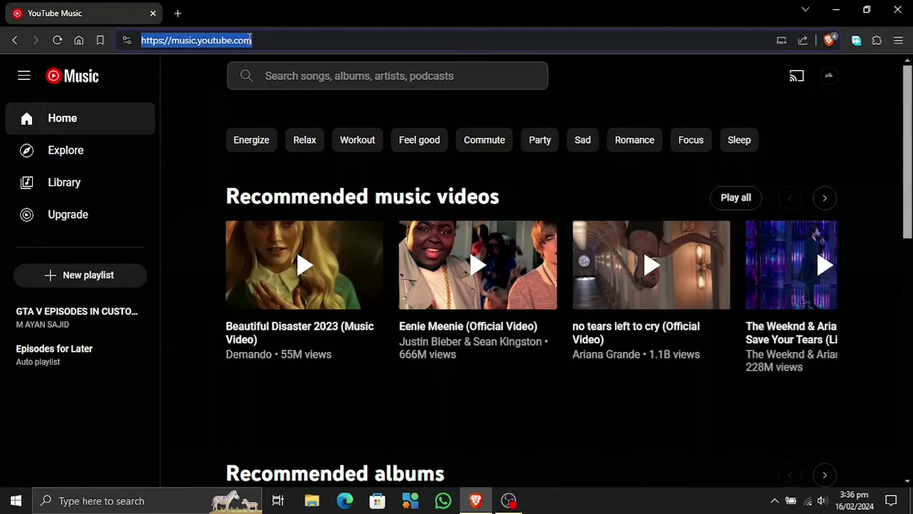
text(YOUTU)
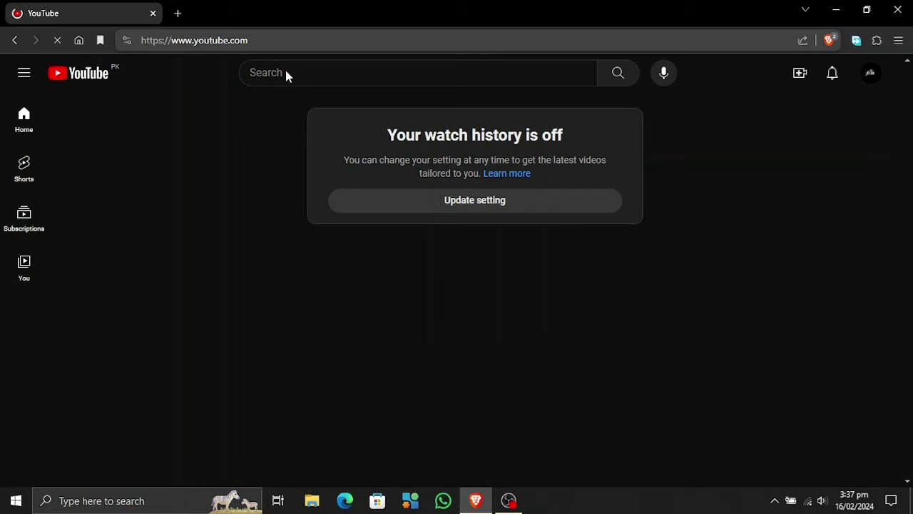
From the You page's Playlists, open the full GTA V EPISODES IN CUSTOM ORDER playlist.
click(38, 268)
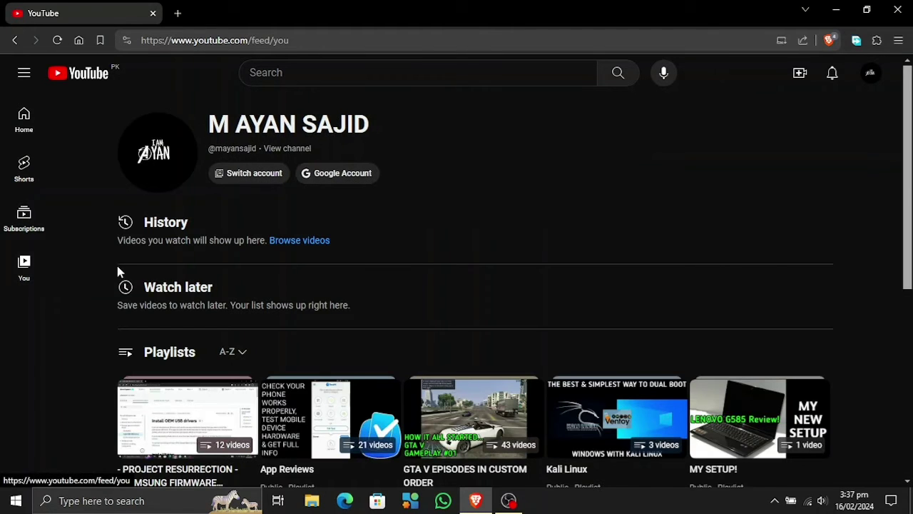
scroll(183, 298, down, 3)
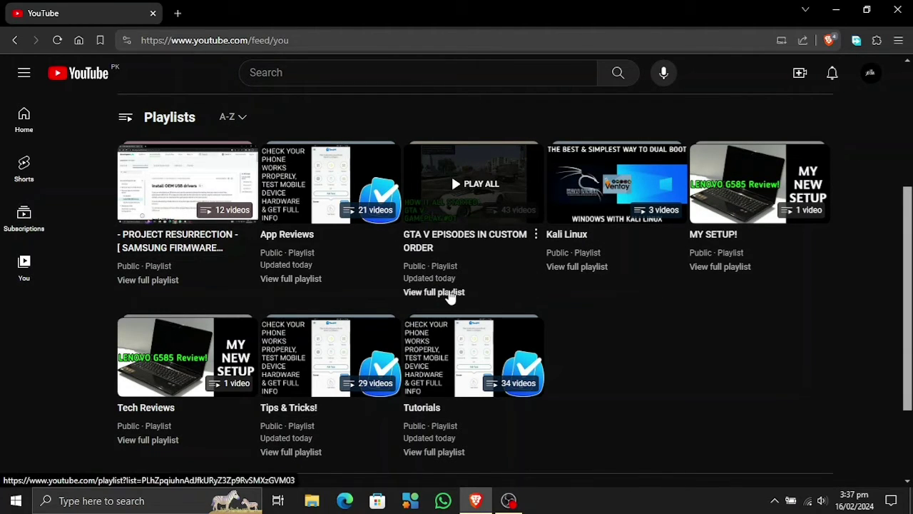
click(451, 292)
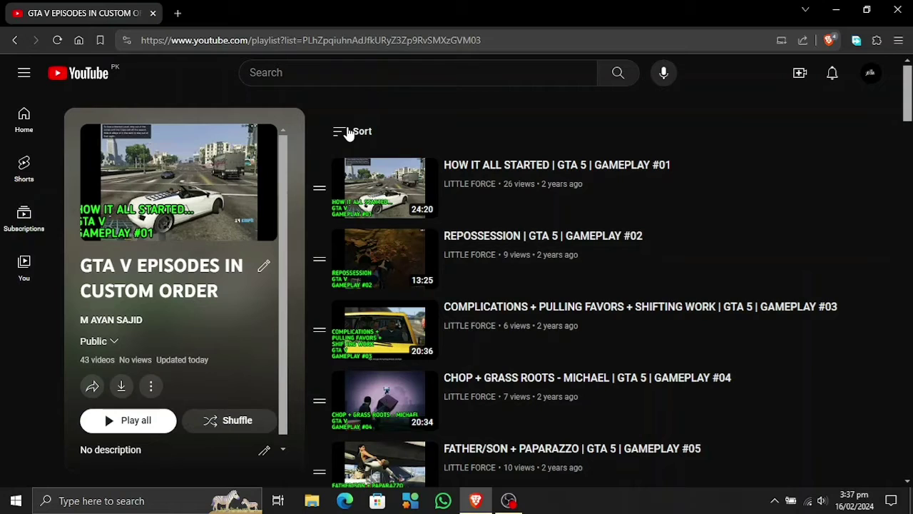
Check the playlist's Public visibility options and extra actions menu without changing anything.
click(114, 344)
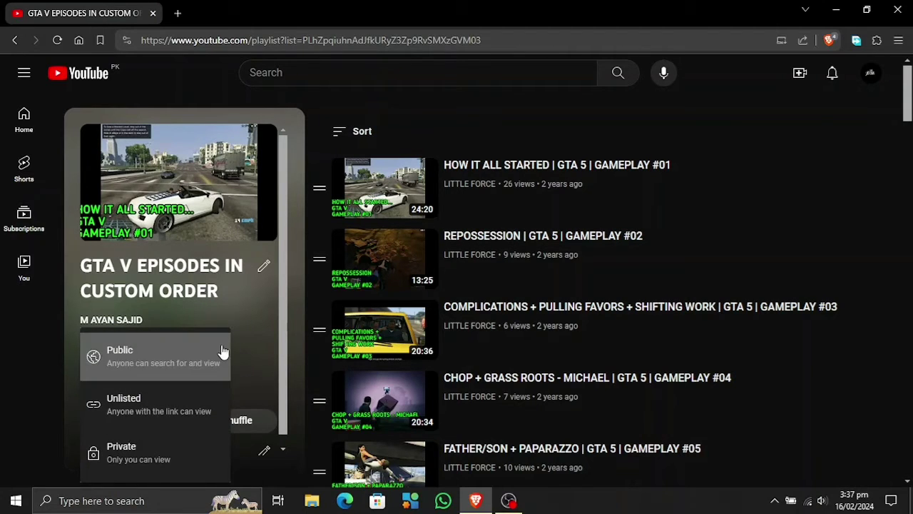
click(250, 322)
scroll(249, 323, down, 1)
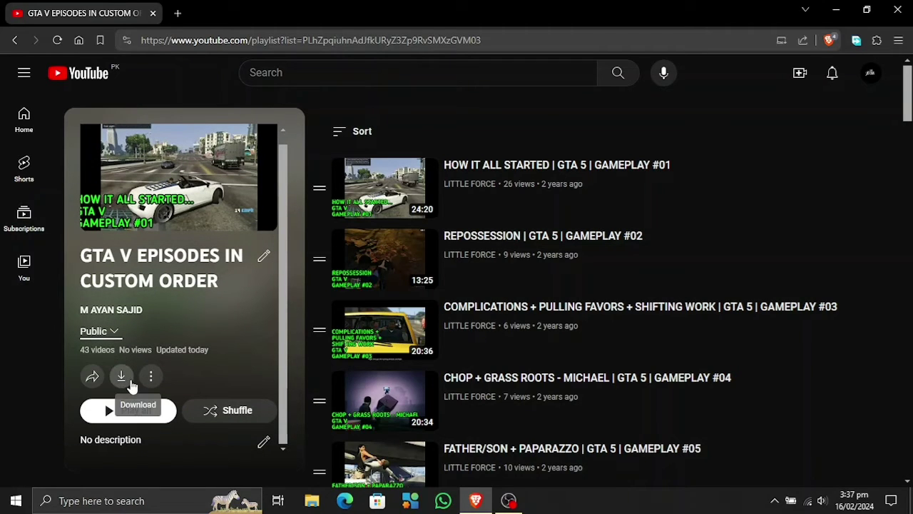
click(149, 381)
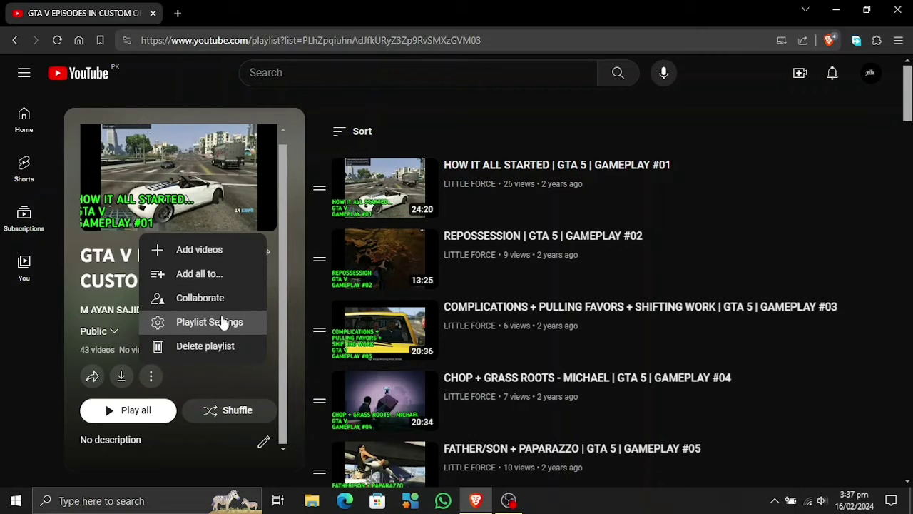
click(190, 382)
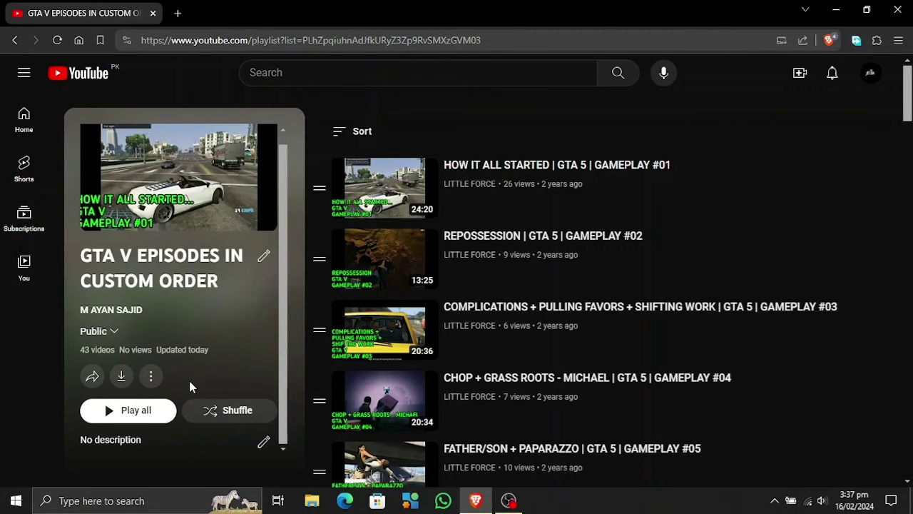
scroll(190, 382, down, 3)
Review the Playlist Settings toggles, close them unchanged, and scroll down the episodes.
click(148, 379)
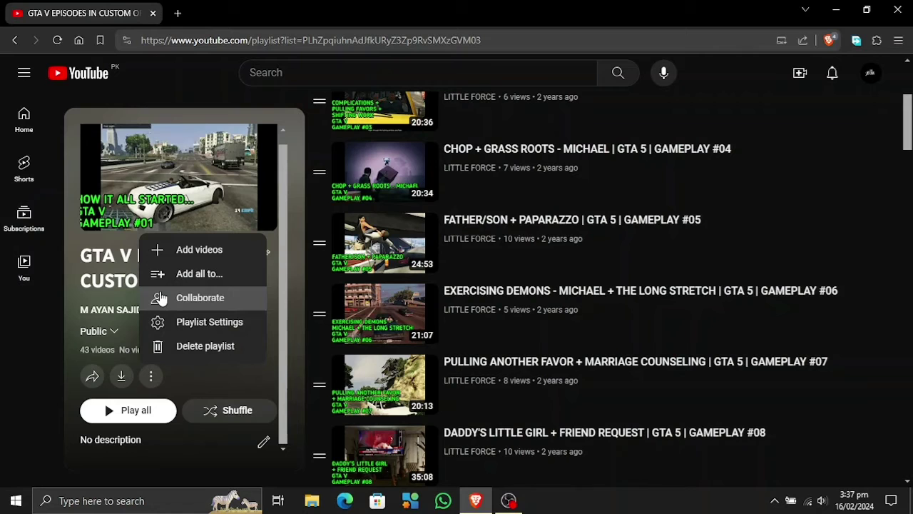
click(161, 320)
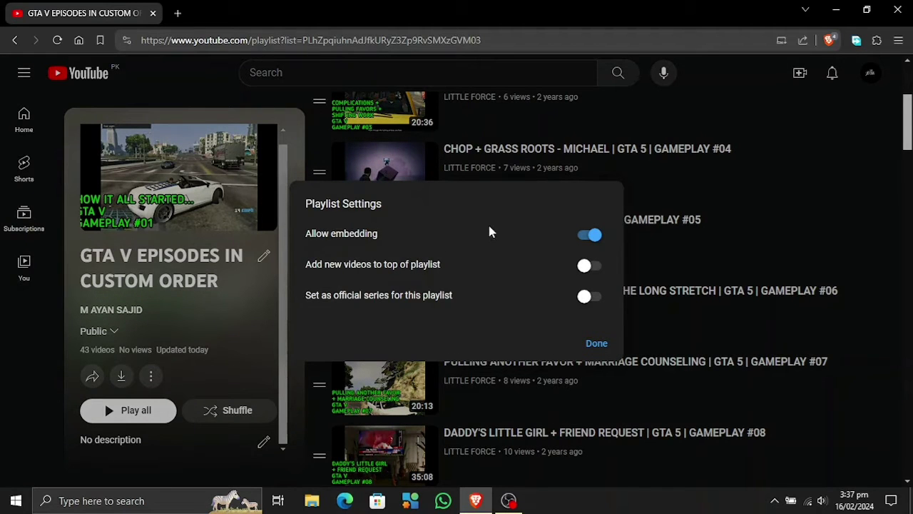
click(597, 343)
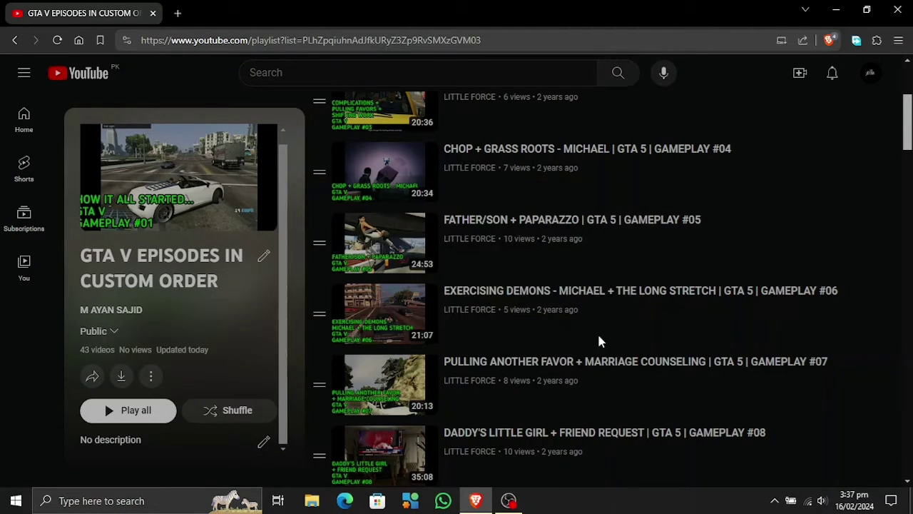
scroll(237, 331, down, 3)
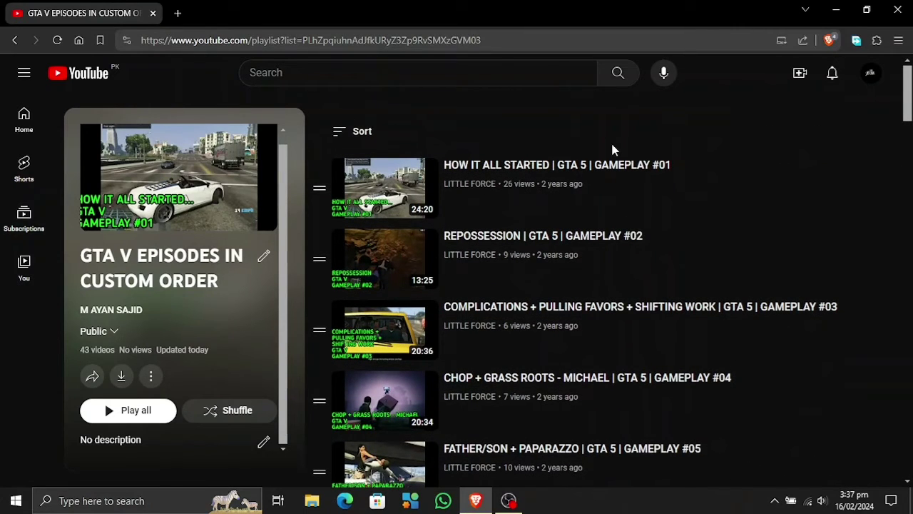
scroll(612, 150, down, 2)
Try Date added (oldest), Most popular, Date published (newest) sorts, finally choosing Date published (oldest).
click(360, 131)
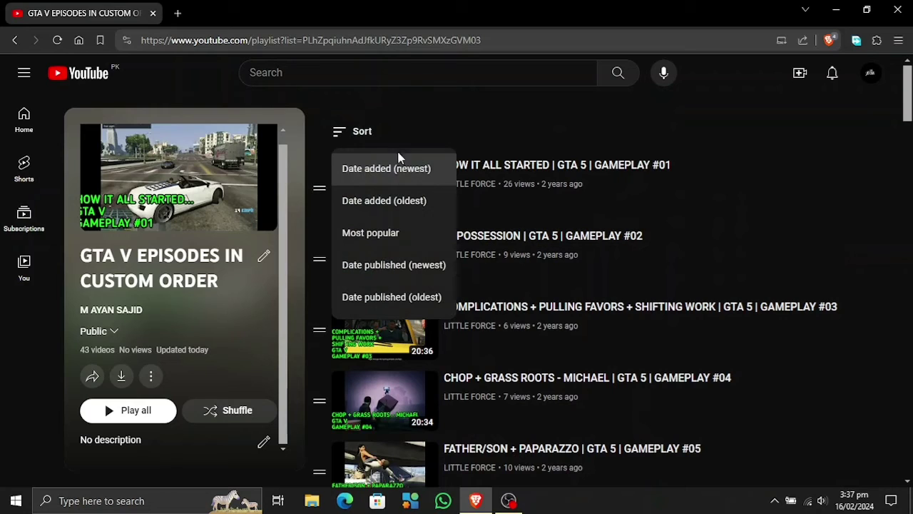
click(369, 211)
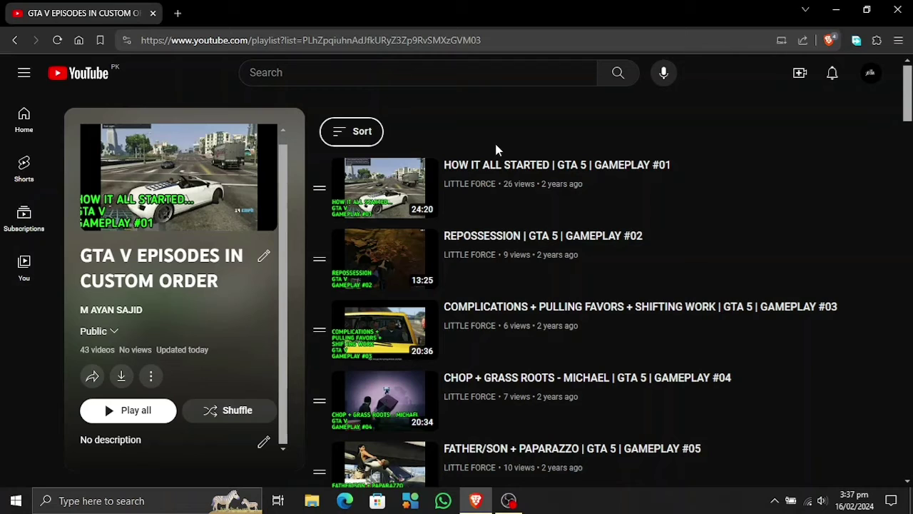
click(361, 132)
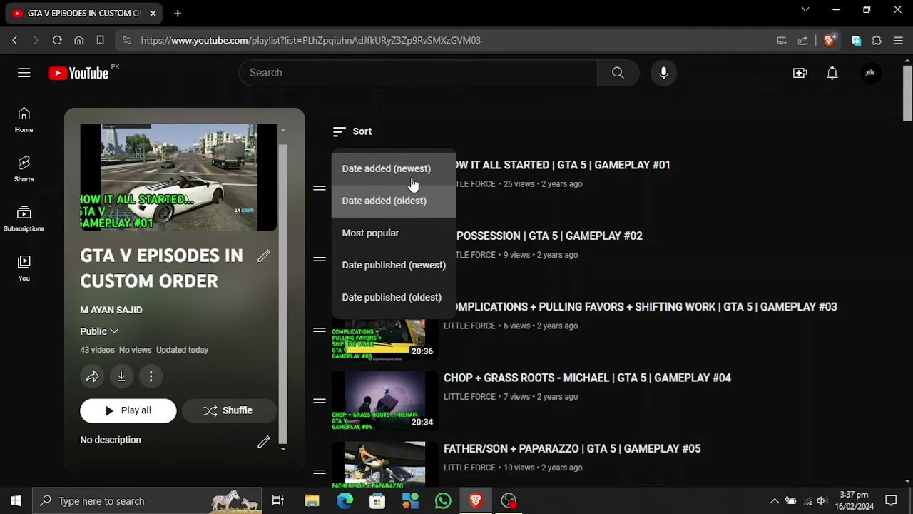
click(388, 244)
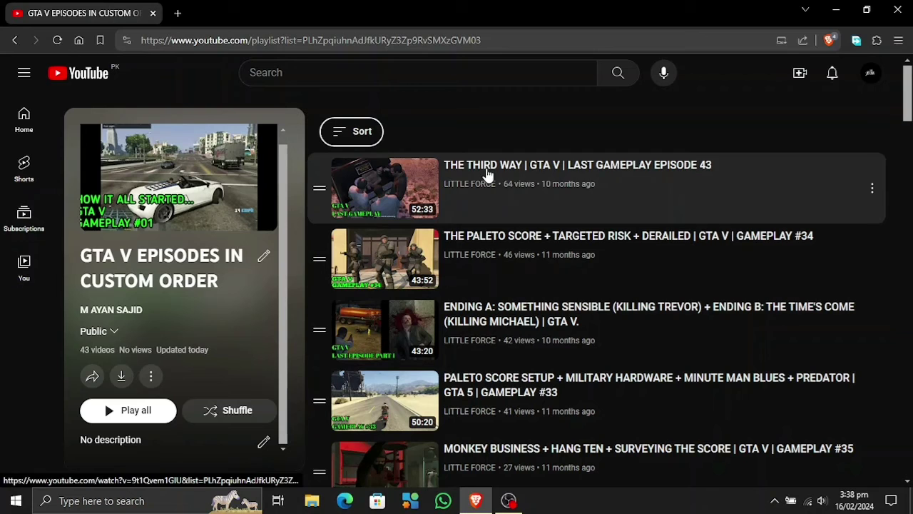
click(361, 132)
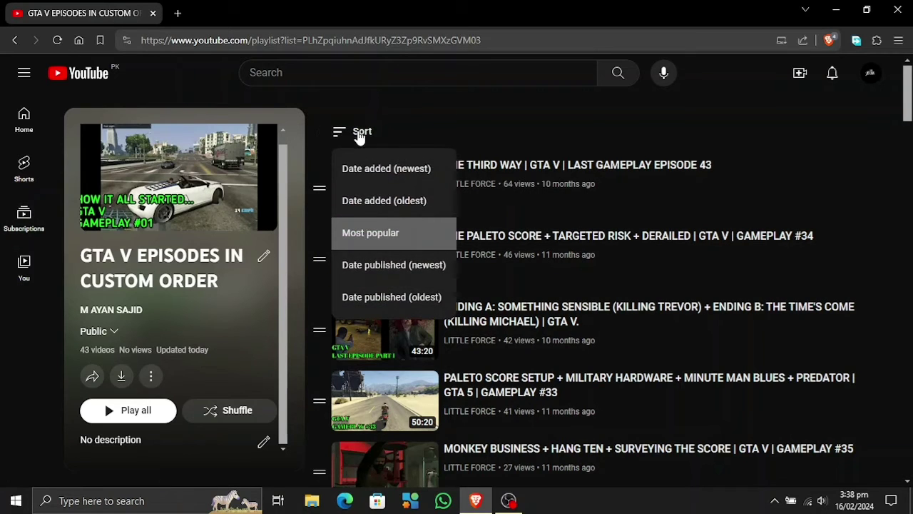
click(422, 264)
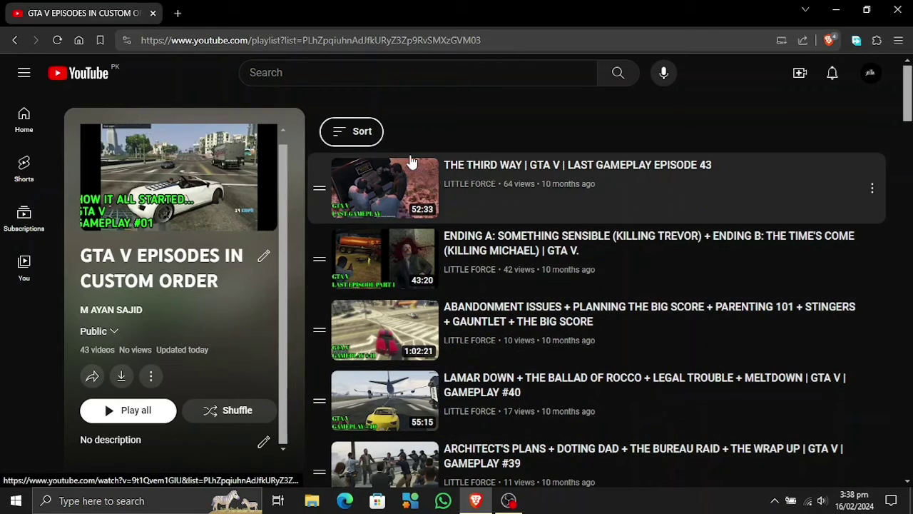
click(351, 127)
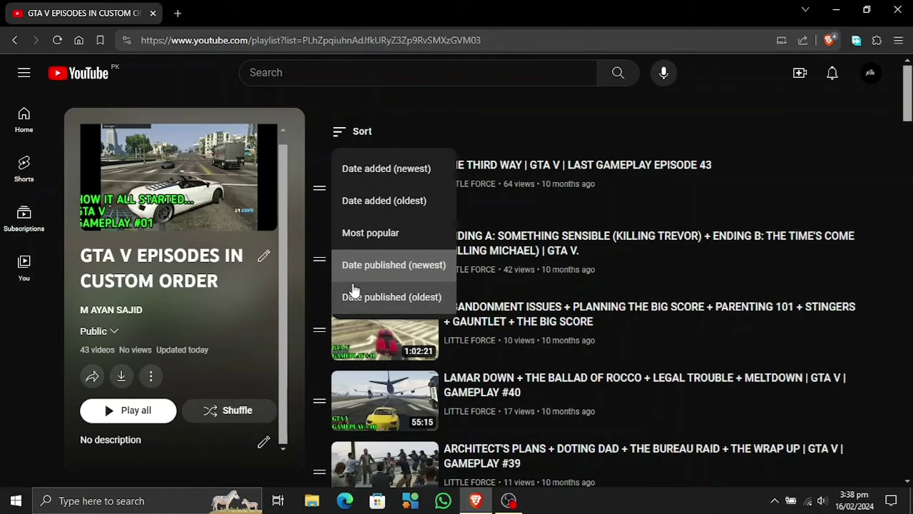
click(351, 295)
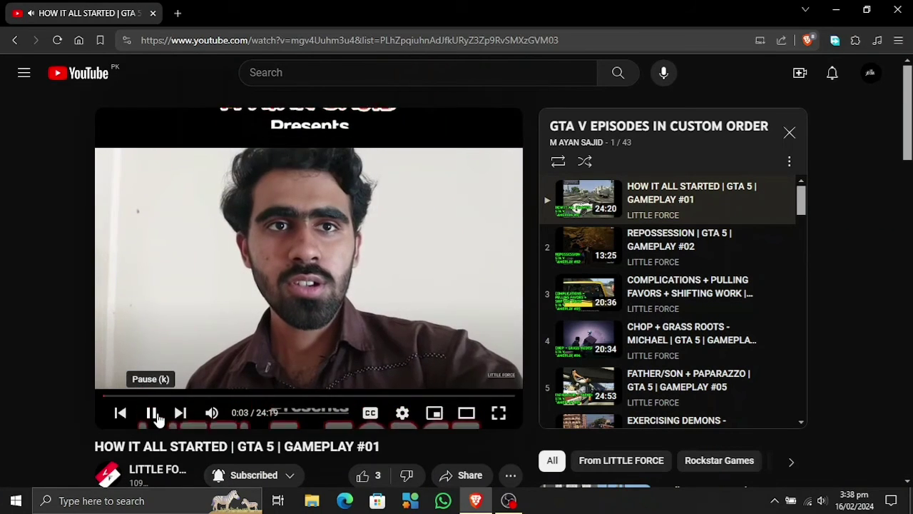
Pause the episode, close the miniplayer from the home page, and go to the You page.
click(152, 413)
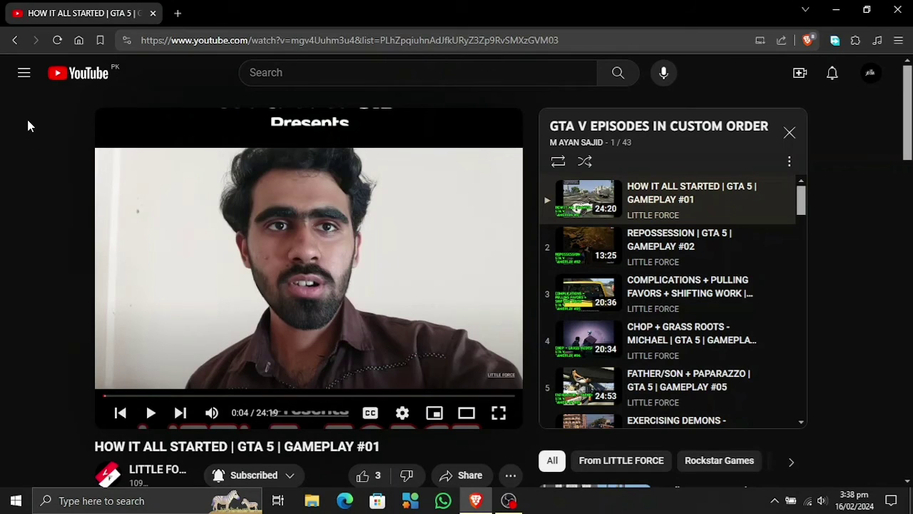
click(75, 74)
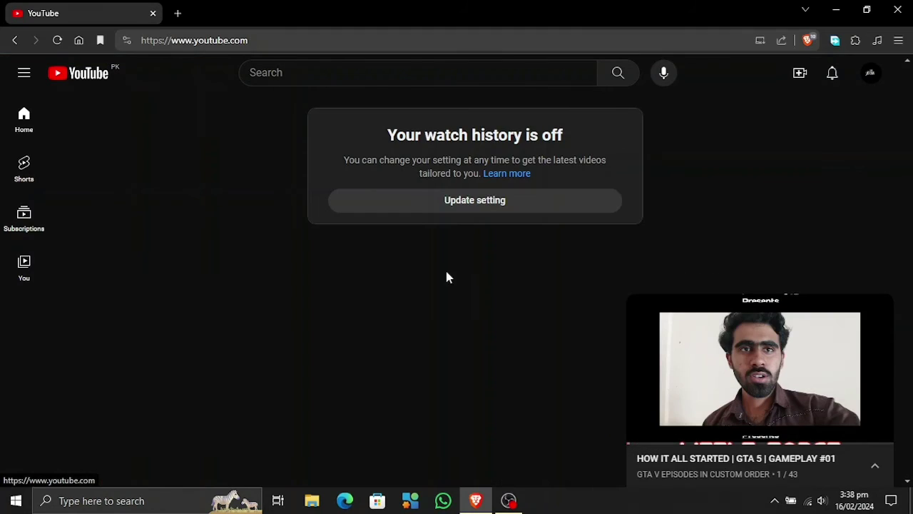
mouse_move(839, 327)
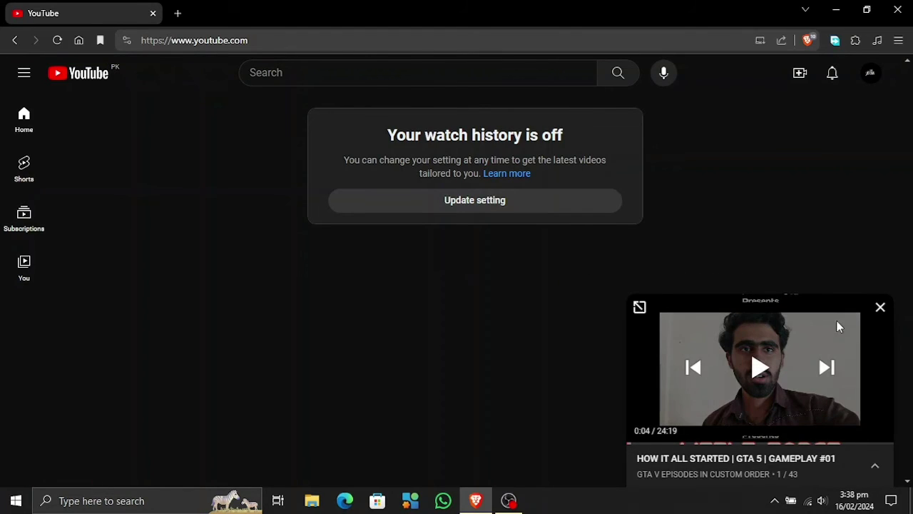
click(881, 309)
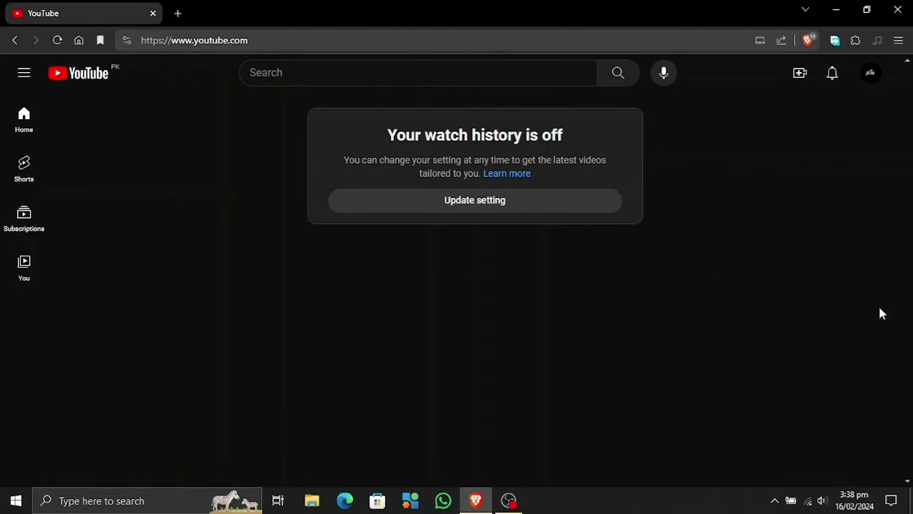
click(12, 274)
Open the GTA V EPISODES IN CUSTOM ORDER playlist and permanently delete it.
scroll(361, 416, down, 1)
scroll(360, 416, down, 1)
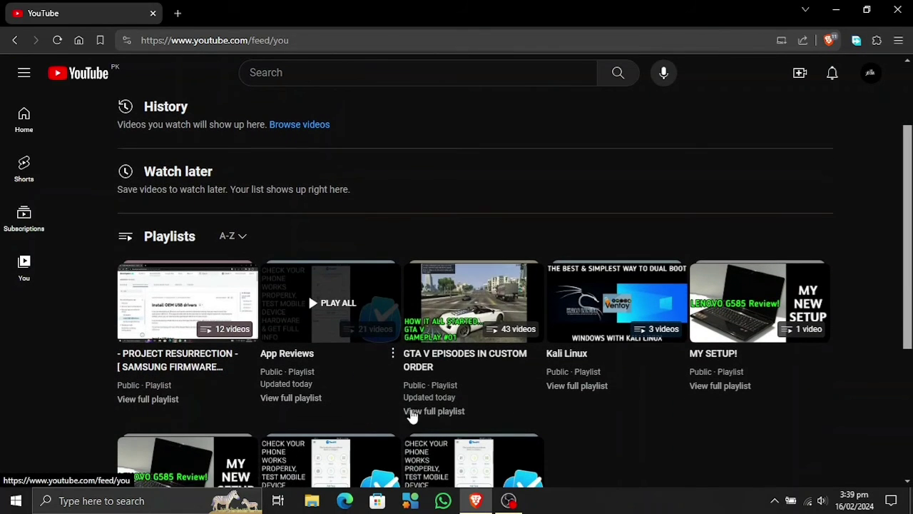
click(421, 412)
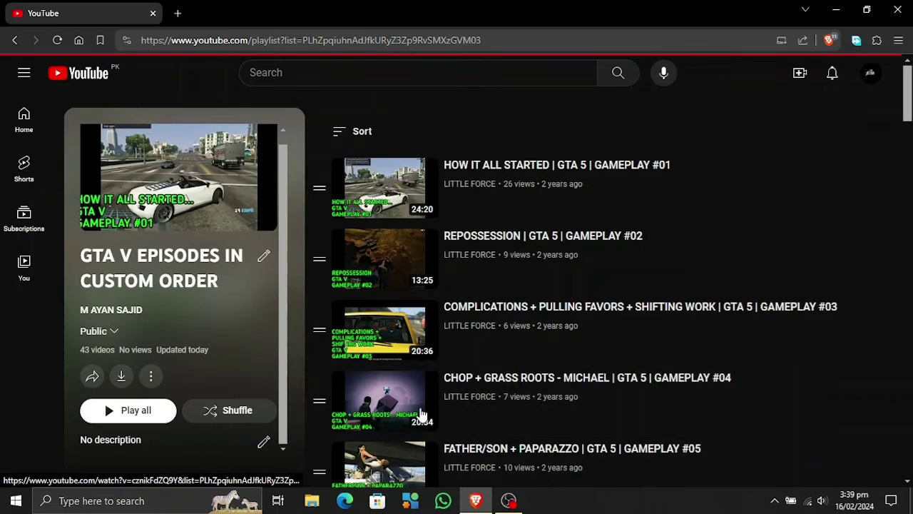
click(158, 381)
click(183, 346)
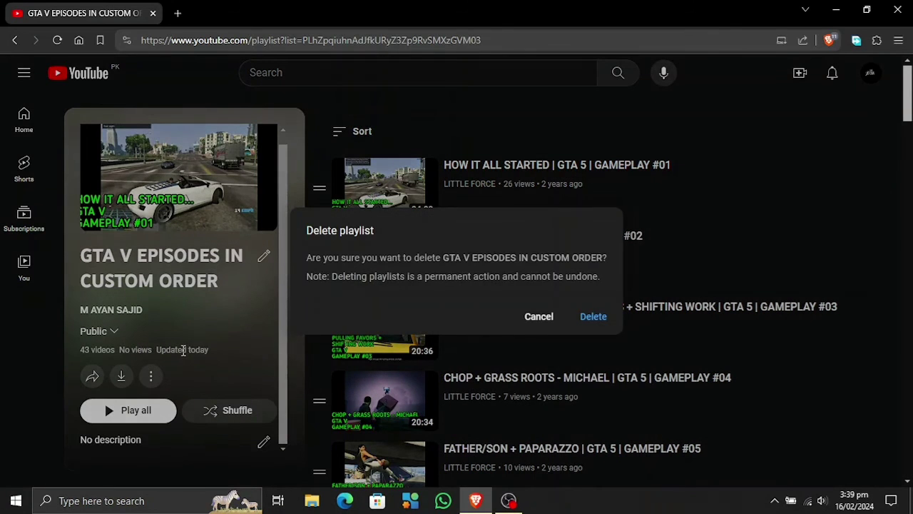
click(593, 316)
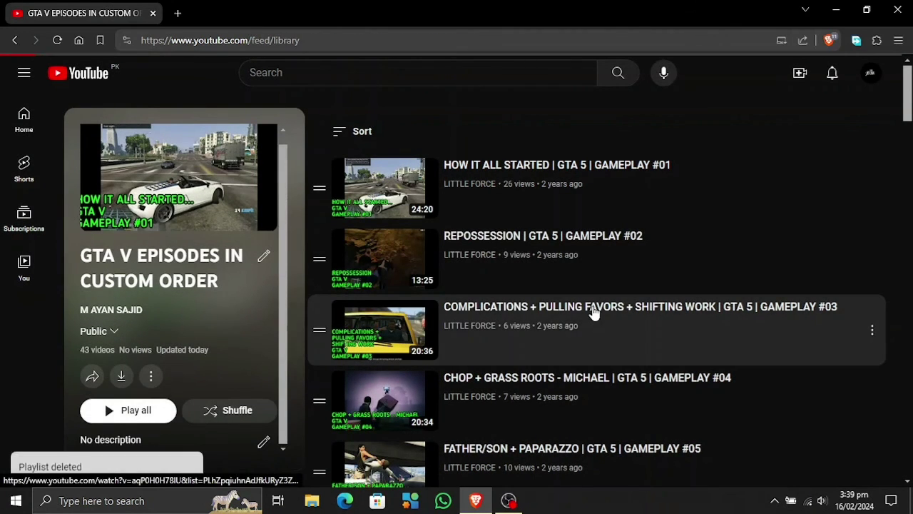
Scroll the Playlists list to confirm GTA V EPISODES IN CUSTOM ORDER is gone.
scroll(438, 323, down, 3)
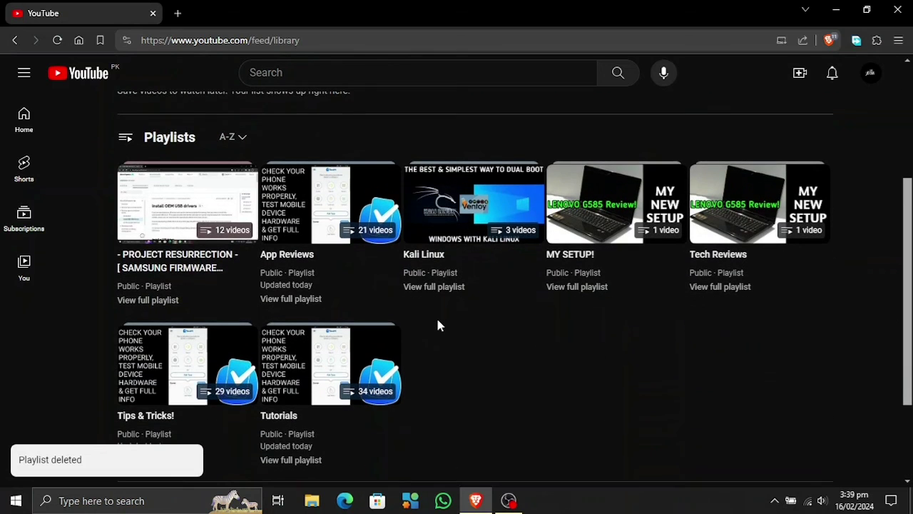
scroll(437, 325, down, 2)
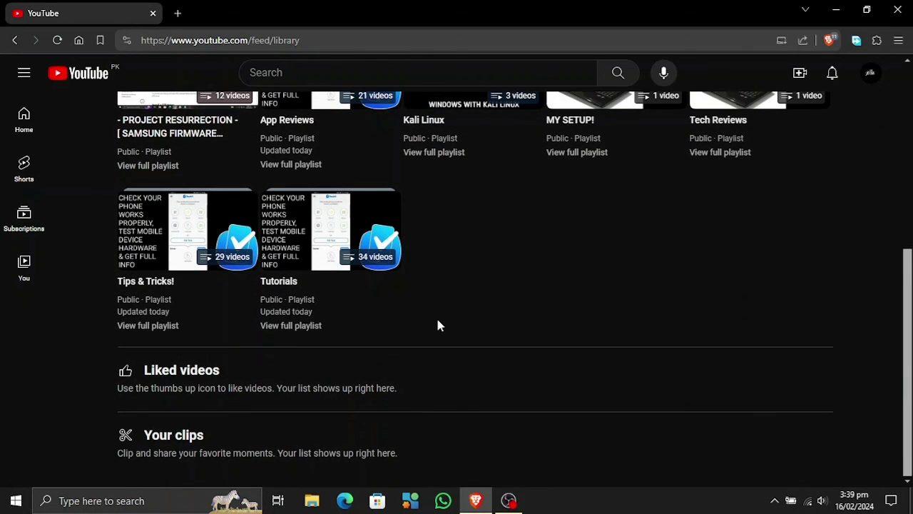
scroll(437, 325, up, 1)
scroll(439, 326, up, 3)
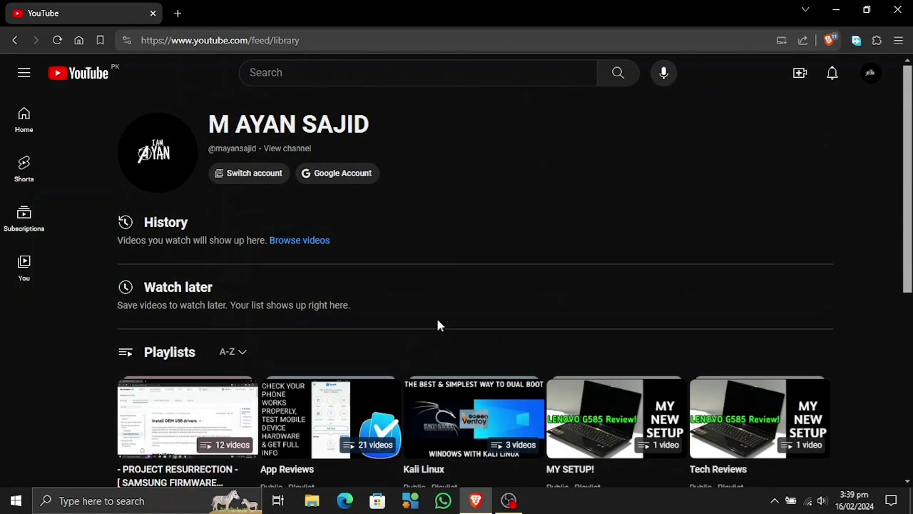
scroll(438, 324, down, 1)
scroll(438, 325, up, 1)
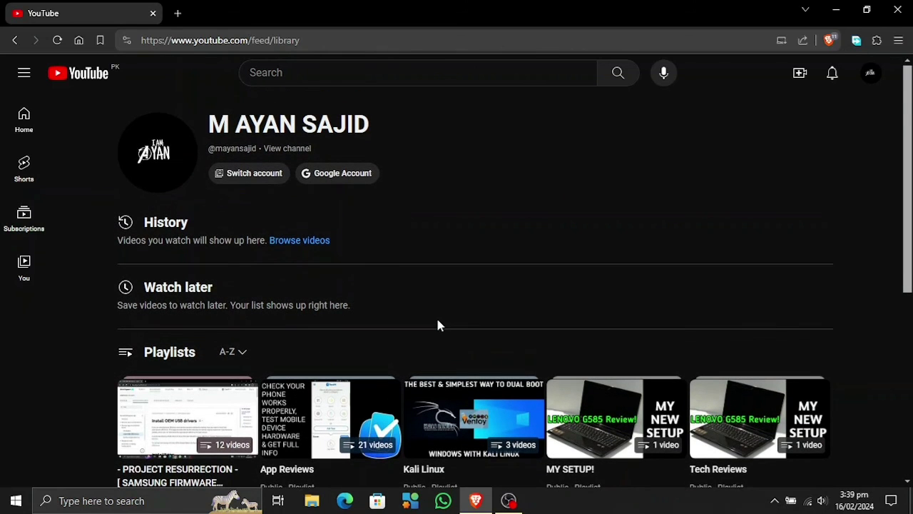